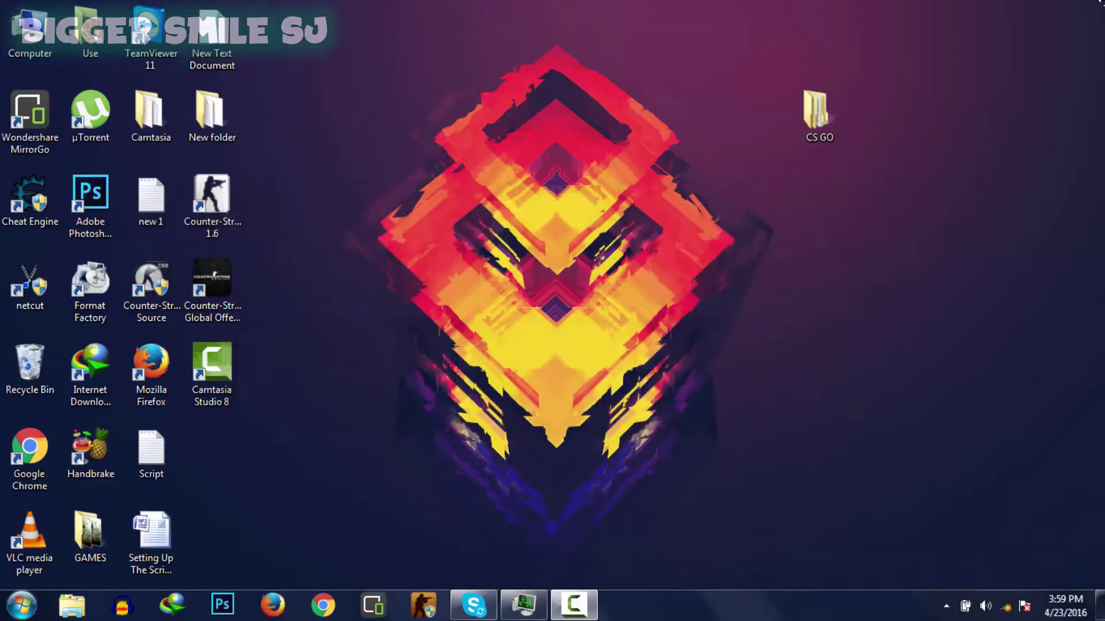
# - Restore the Counter-Strike: Global Offensive window from the taskbar to show its main menu
pyautogui.click(426, 603)
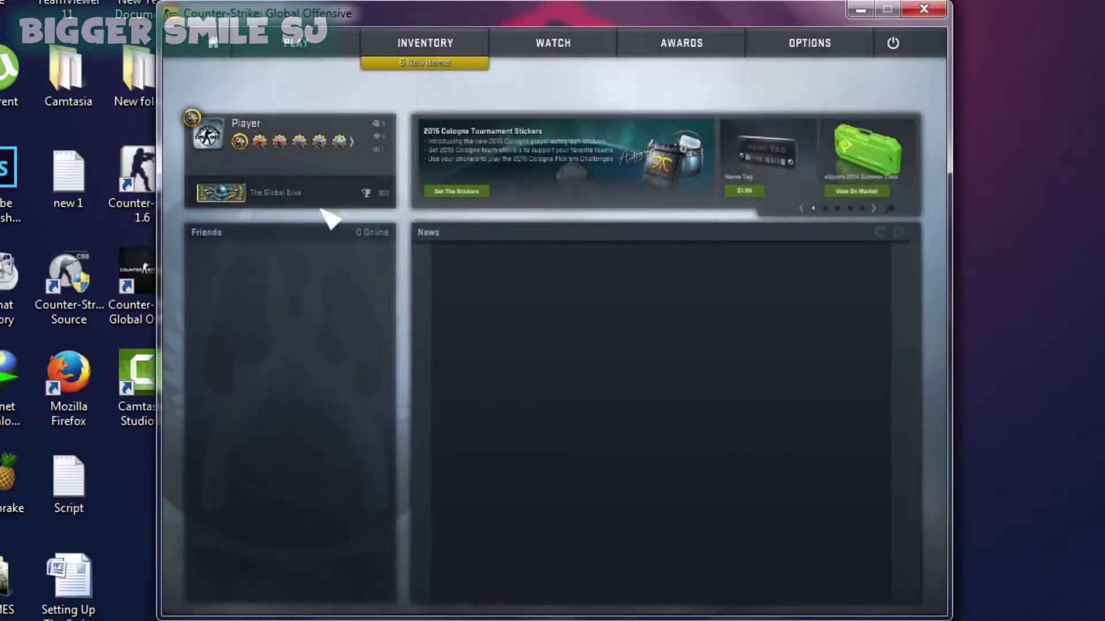
# - Set Enable Developer Console (~) to Yes in OPTIONS > Game Settings
pyautogui.click(295, 43)
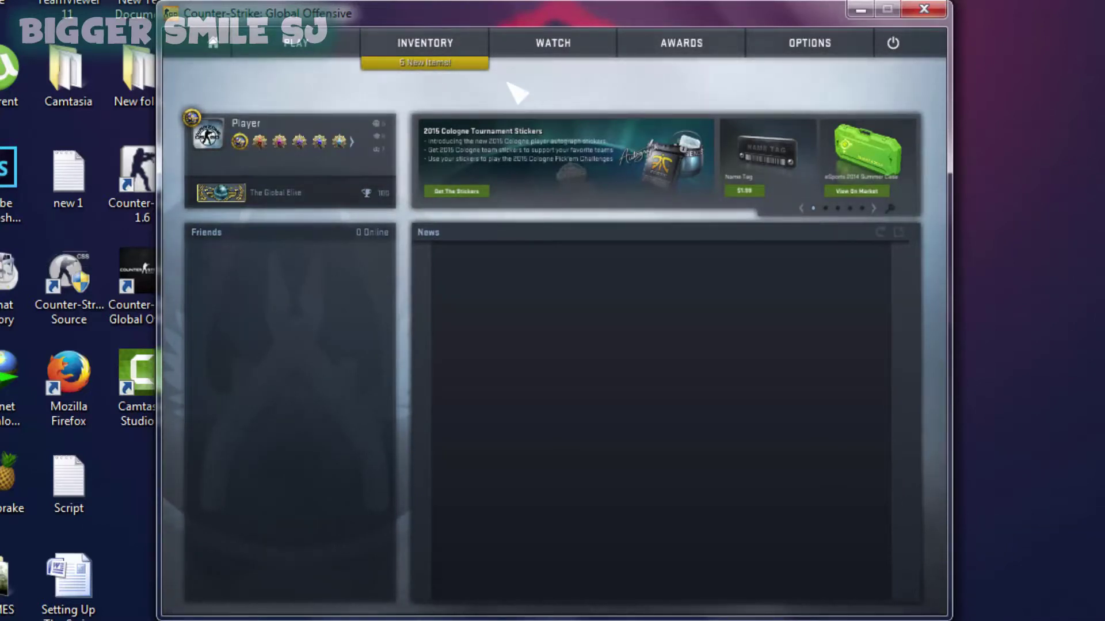
pyautogui.click(844, 48)
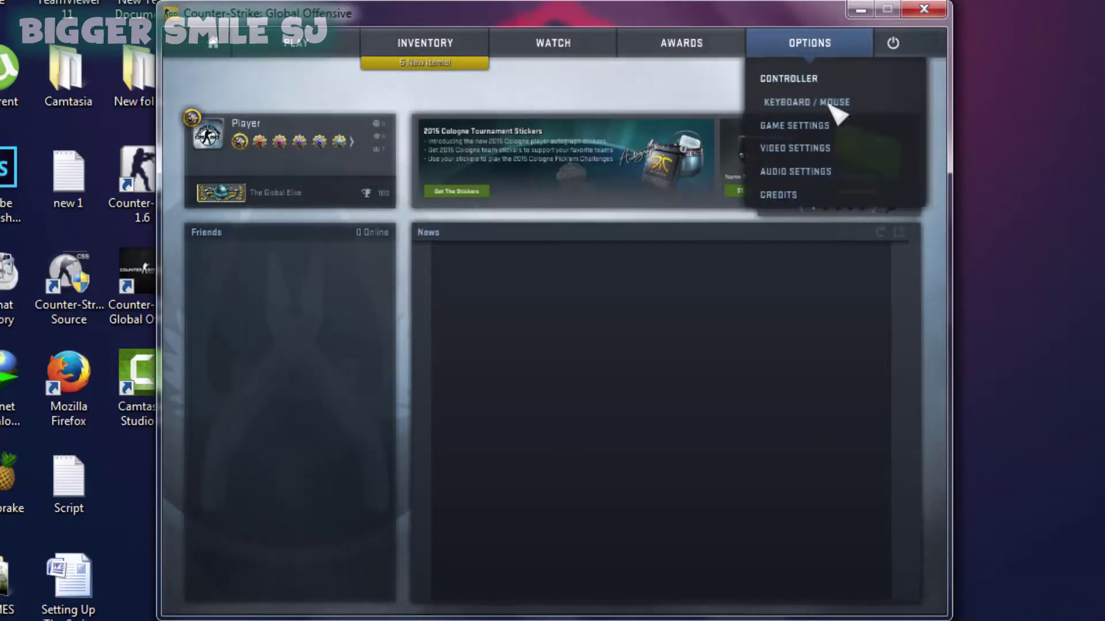
pyautogui.click(813, 130)
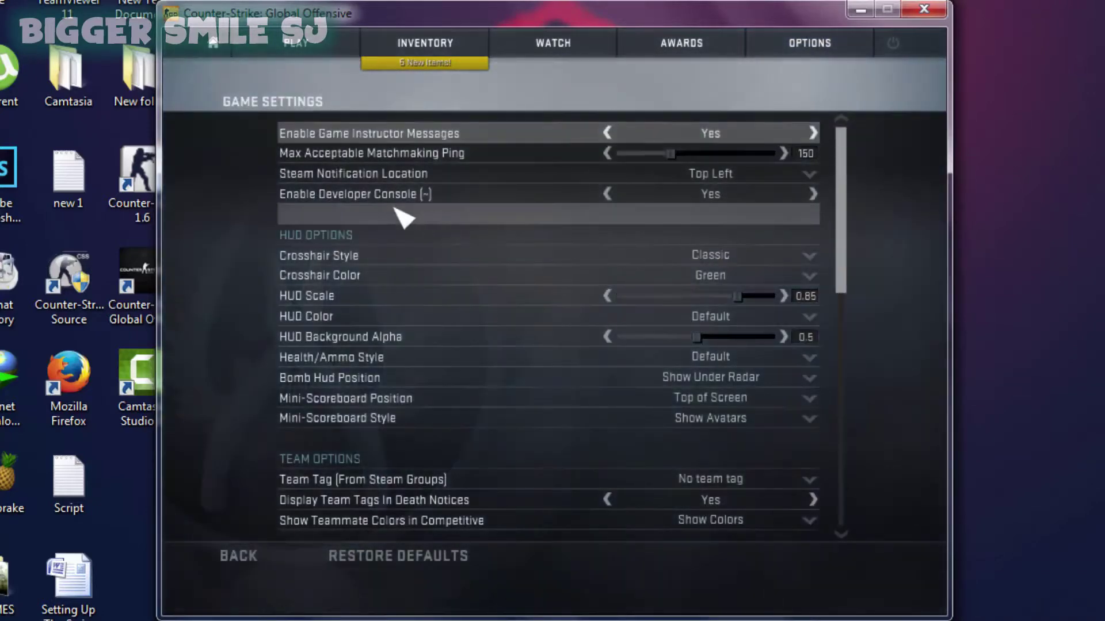
pyautogui.click(611, 194)
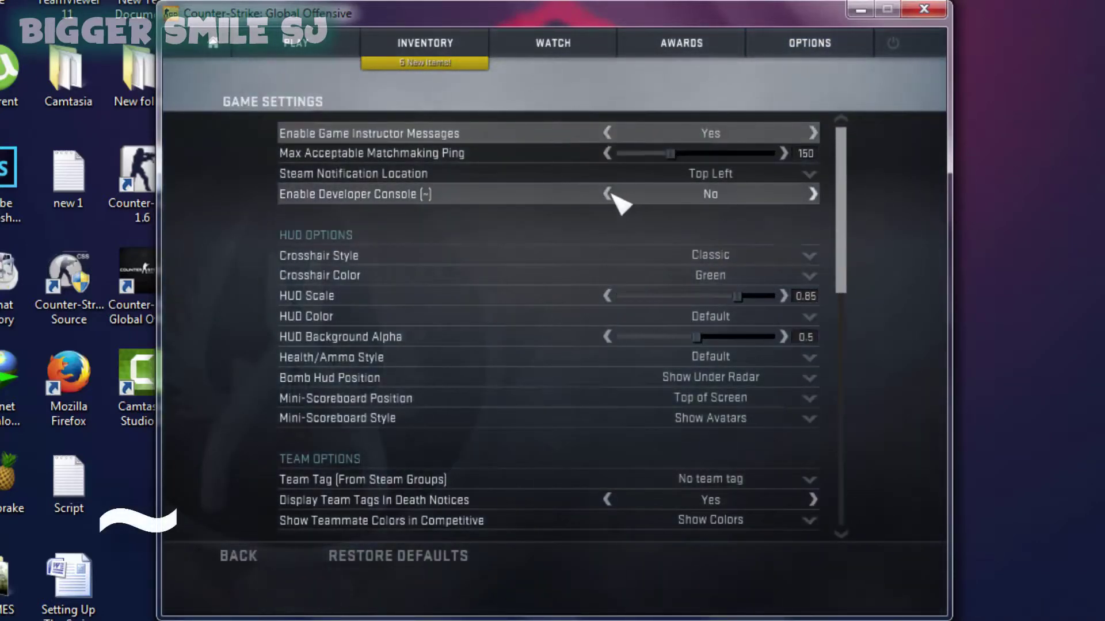
pyautogui.click(611, 194)
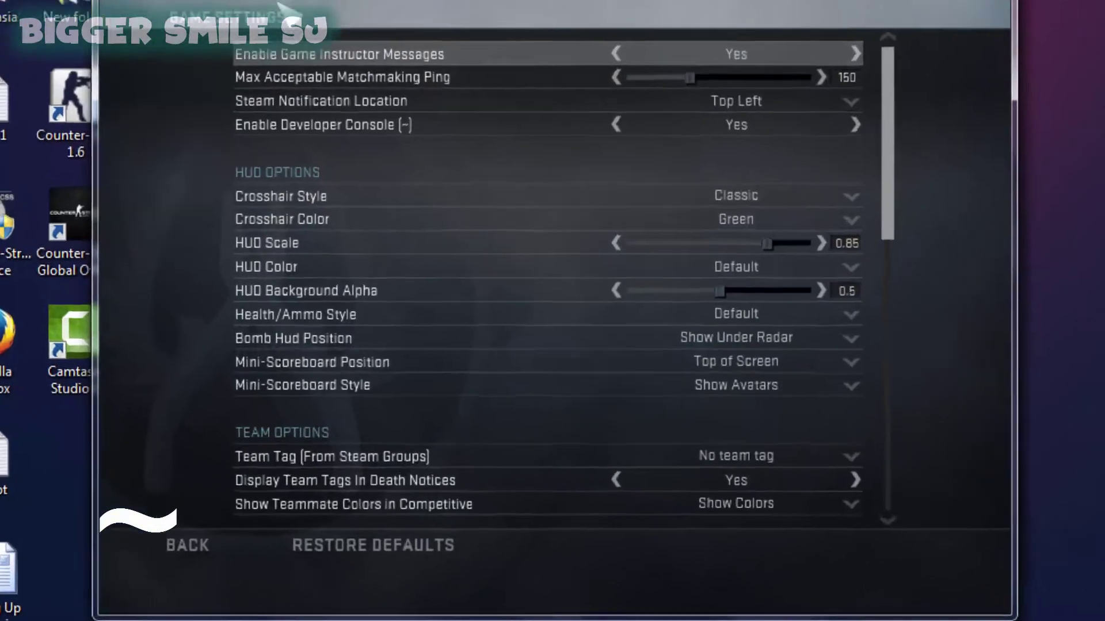
# - Enable GOTV by entering 'tv_enable 1' in the developer console
pyautogui.press('`')
pyautogui.write('t')
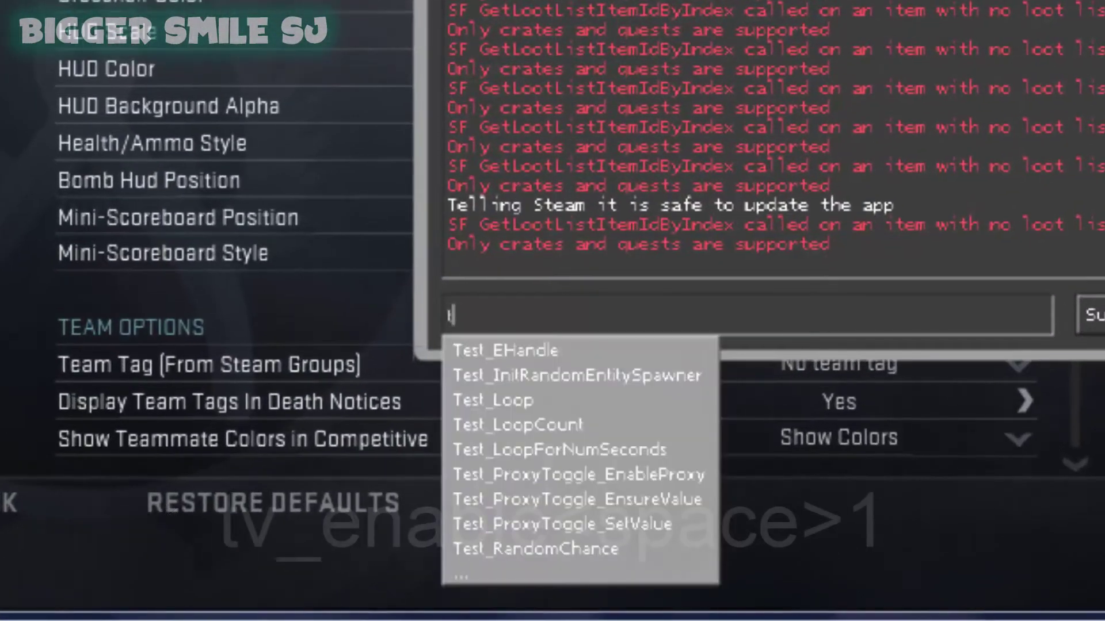
pyautogui.write('v_en')
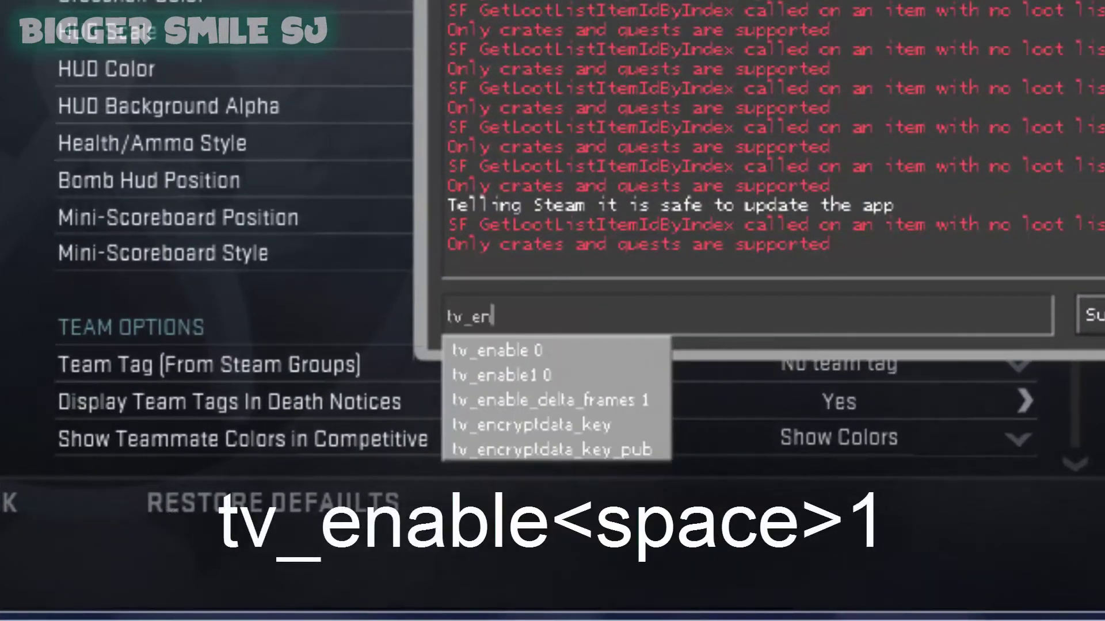
pyautogui.write('able 1')
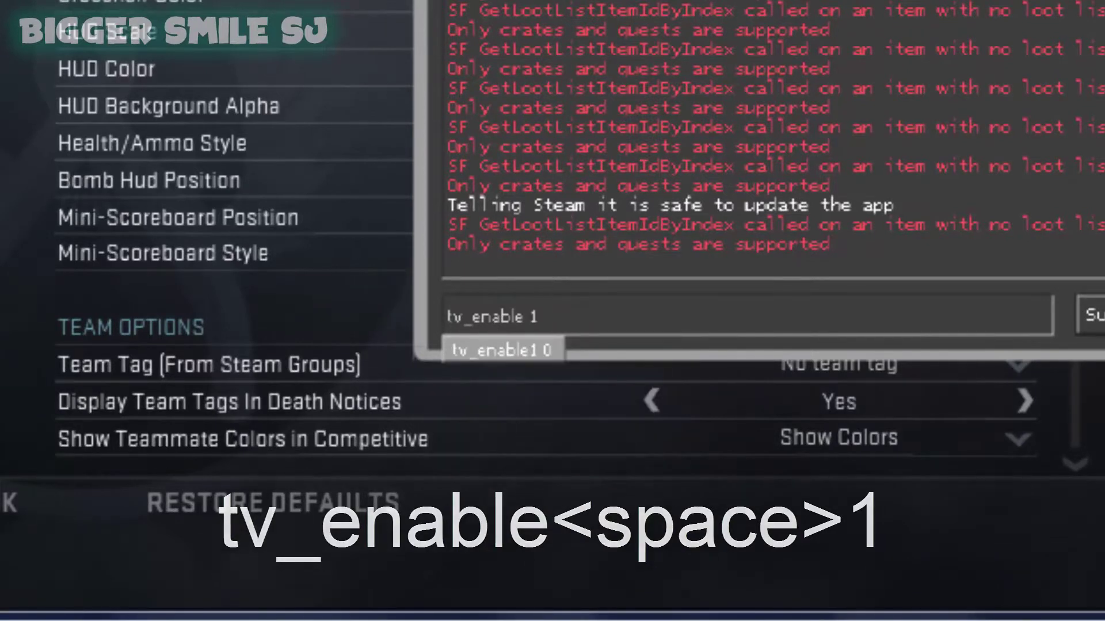
pyautogui.press('Return')
# - Load the Italy map with the command 'map cs_italy'
pyautogui.write('map')
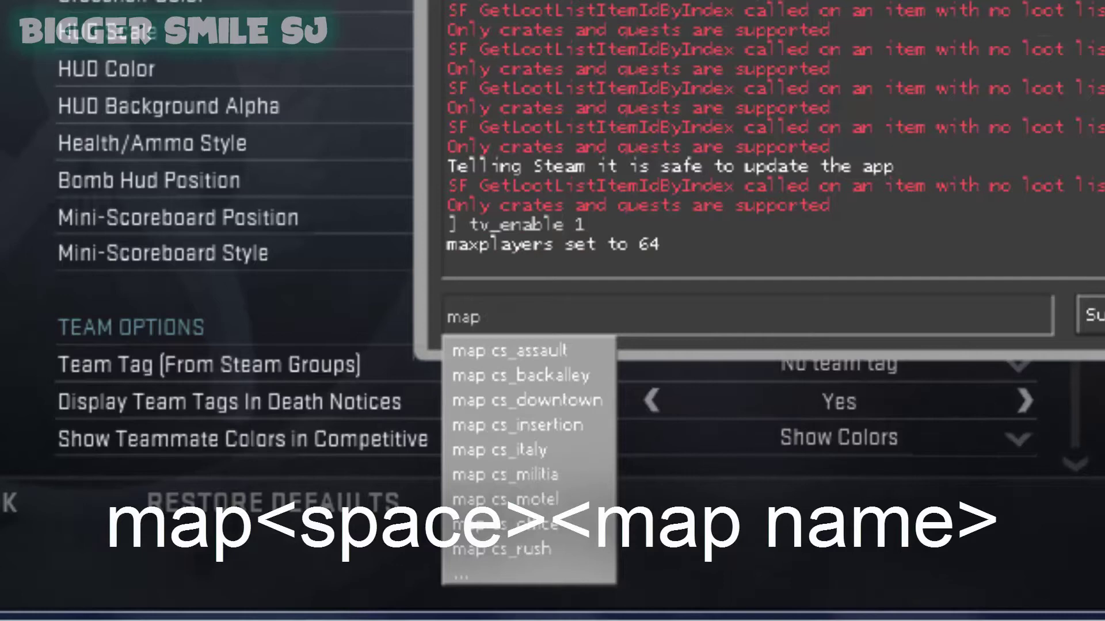
pyautogui.press('Down')
pyautogui.press('Down')
pyautogui.press('Down')
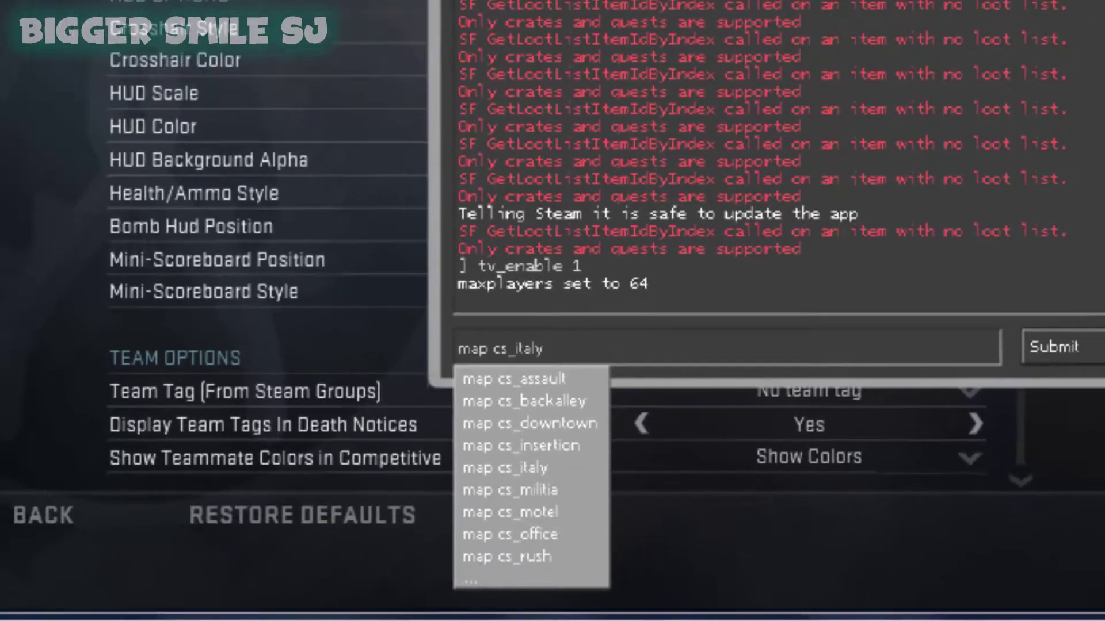
pyautogui.press('Return')
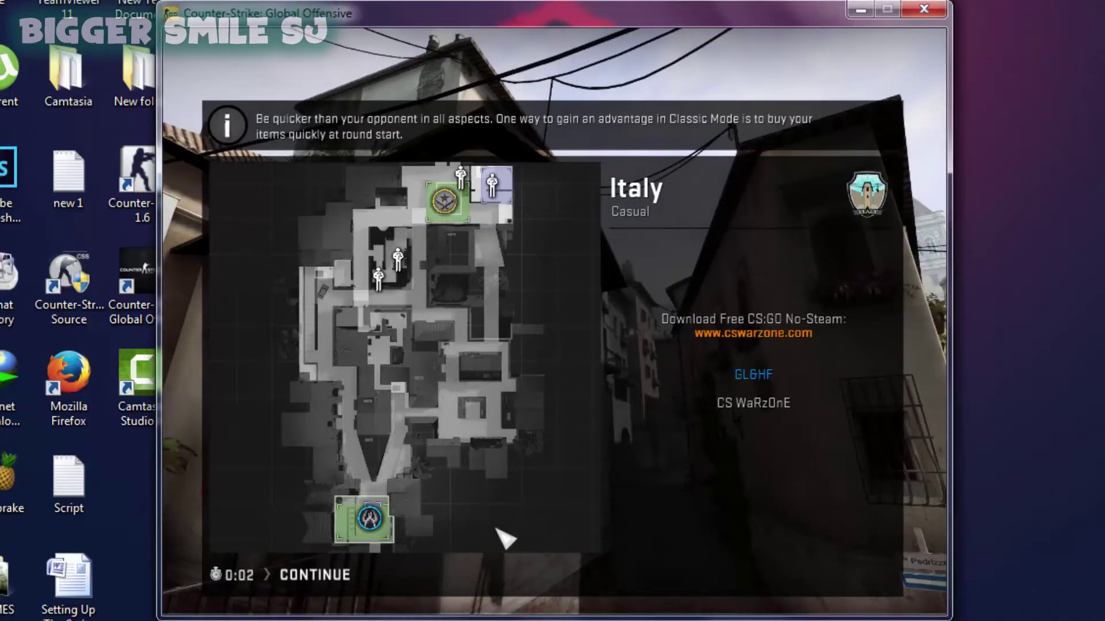
# - Join the Terrorists on Italy and start recording the GOTV demo with 'tv_record tutorial1'
pyautogui.click(361, 574)
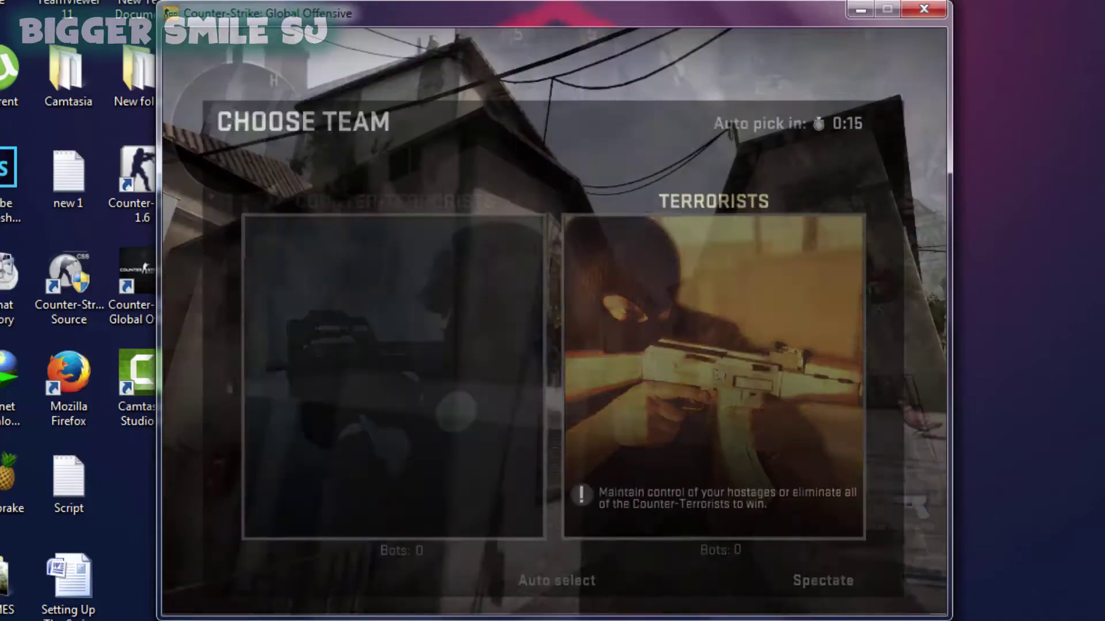
pyautogui.click(714, 374)
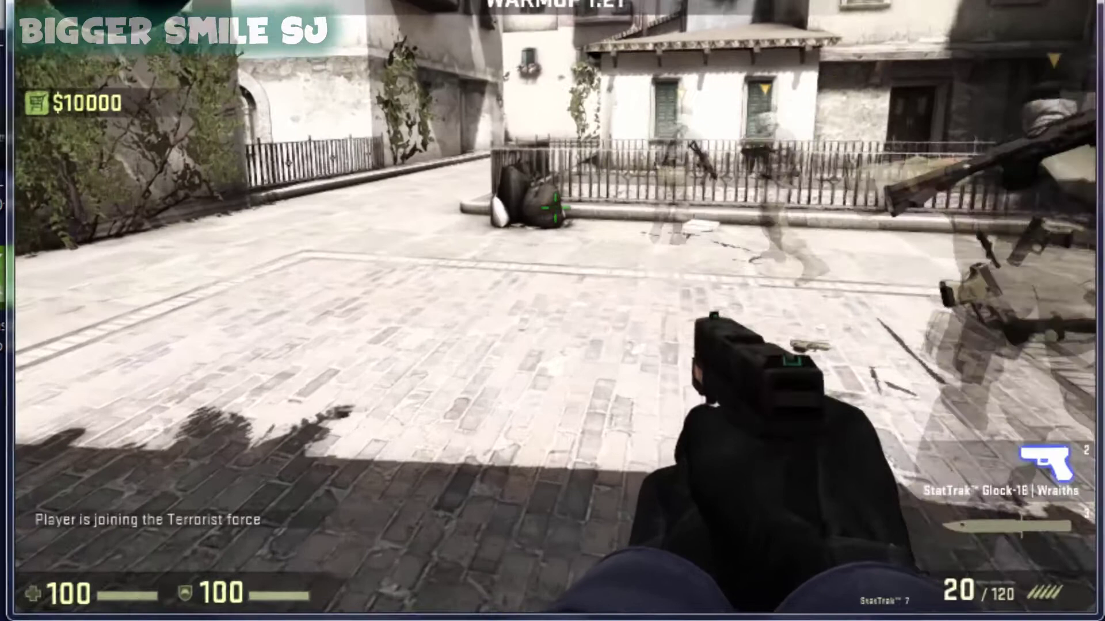
pyautogui.press('`')
pyautogui.write('tc_')
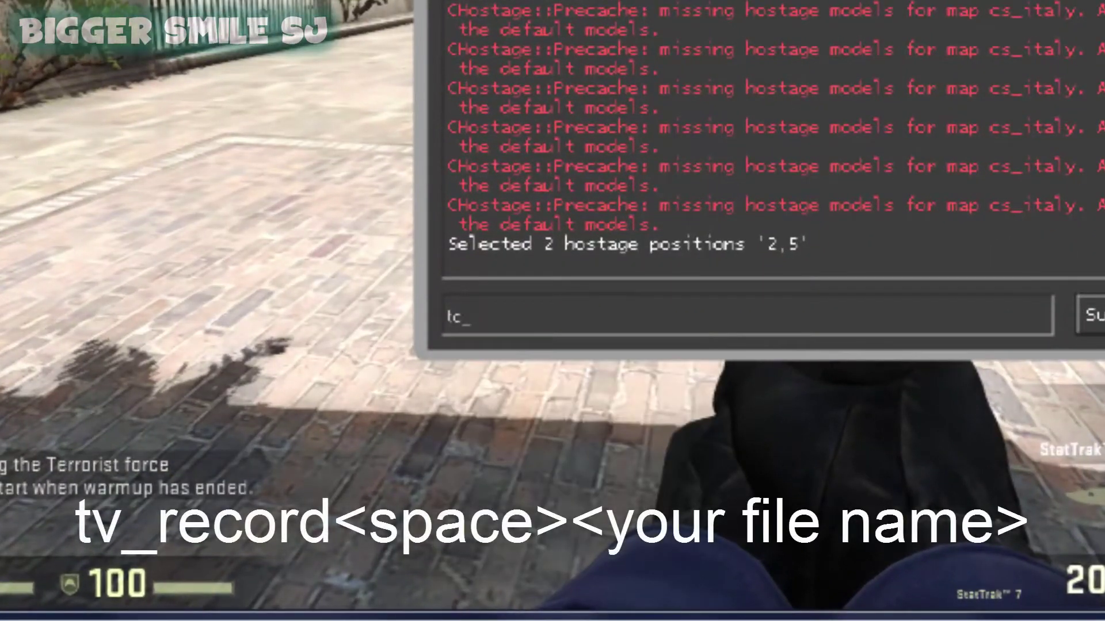
pyautogui.press('BackSpace')
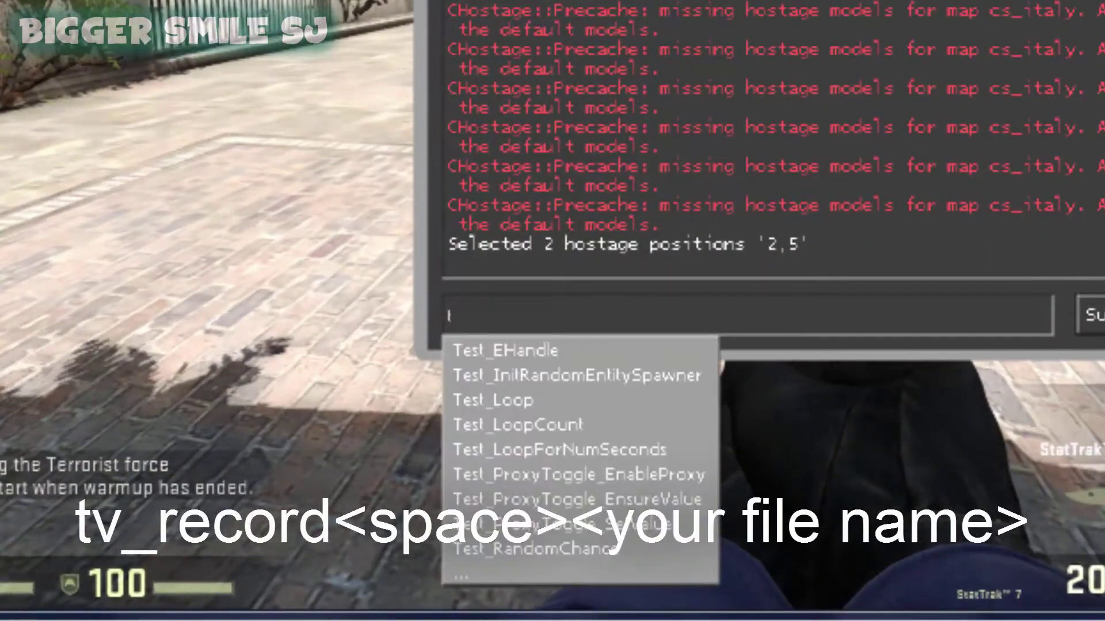
pyautogui.write('v_re')
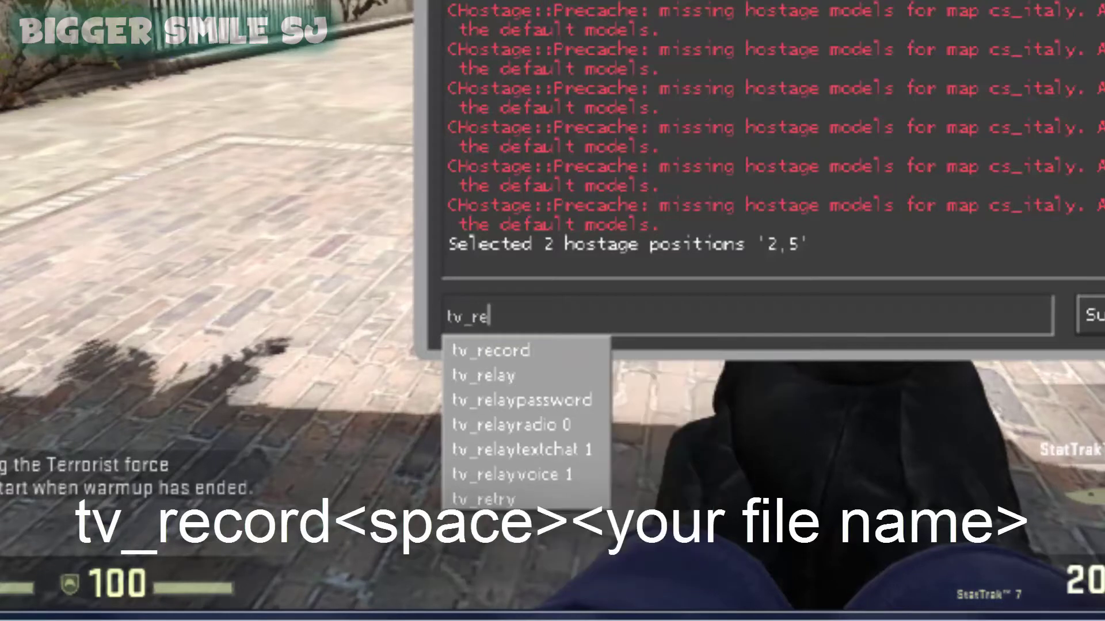
pyautogui.write('cord')
pyautogui.press('BackSpace')
pyautogui.press('BackSpace')
pyautogui.press('BackSpace')
pyautogui.write('cord')
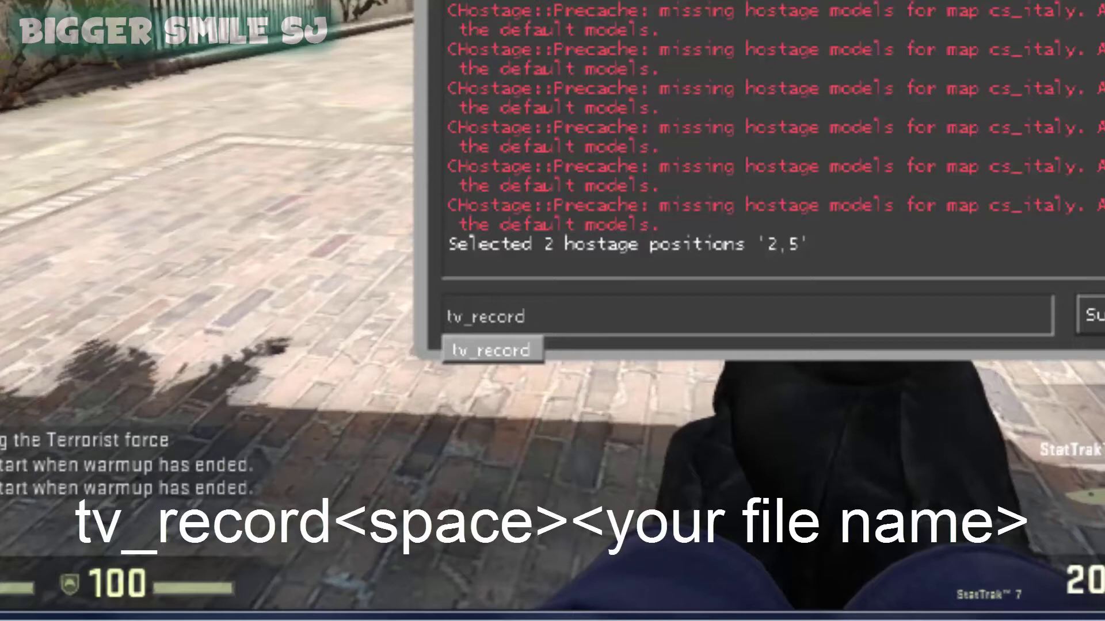
pyautogui.write(' tutorial1')
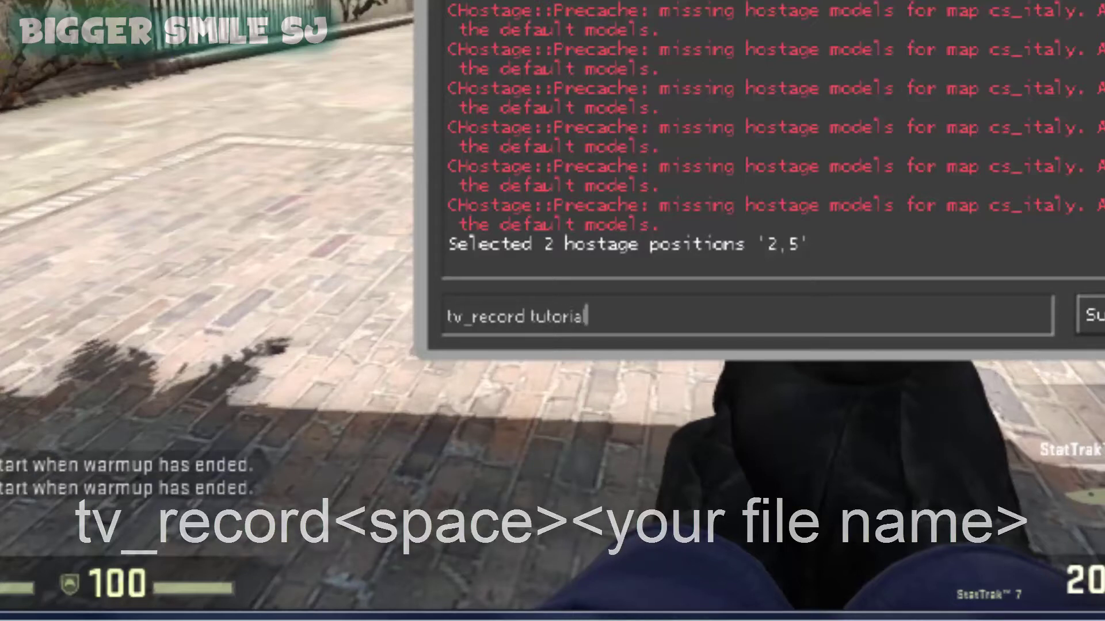
pyautogui.press('Return')
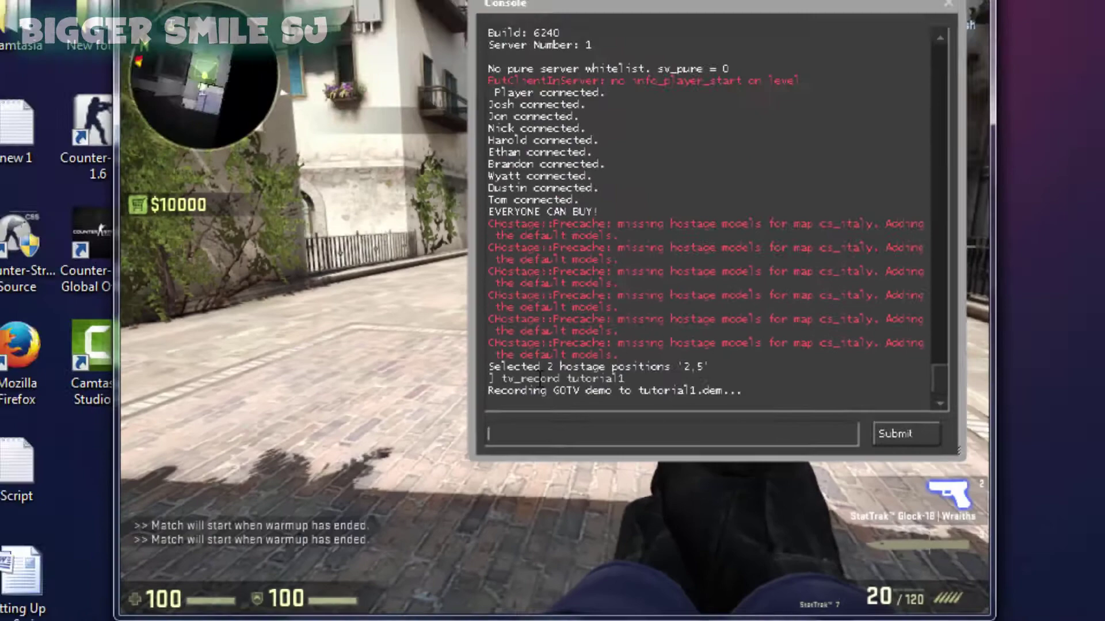
pyautogui.press('`')
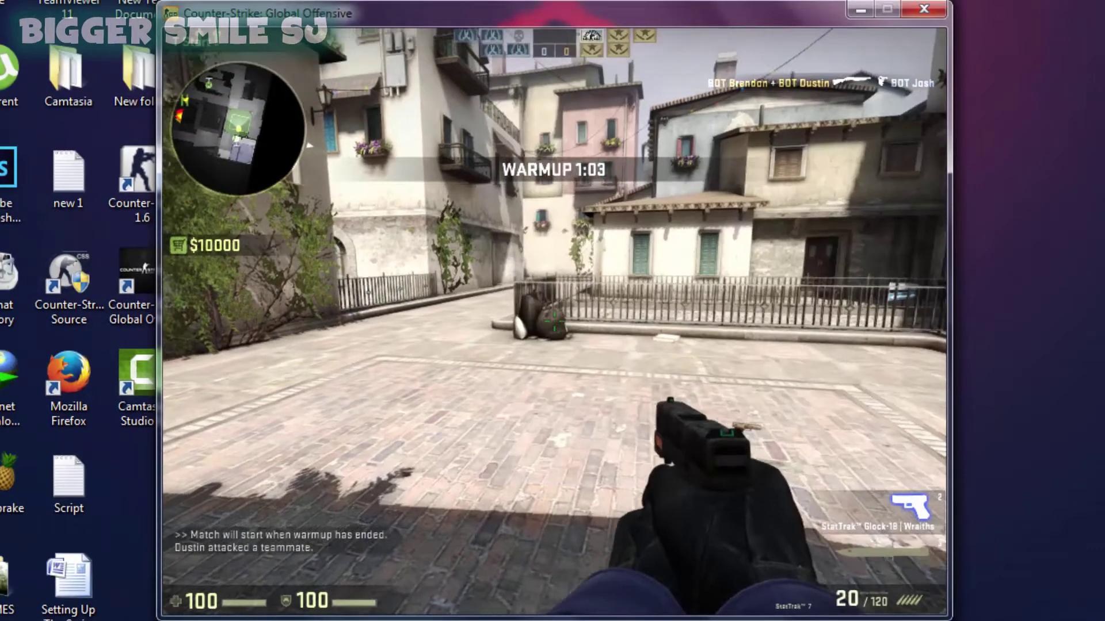
# - Buy the SG 553 rifle from the buy menu
pyautogui.press('3')
pyautogui.press('b')
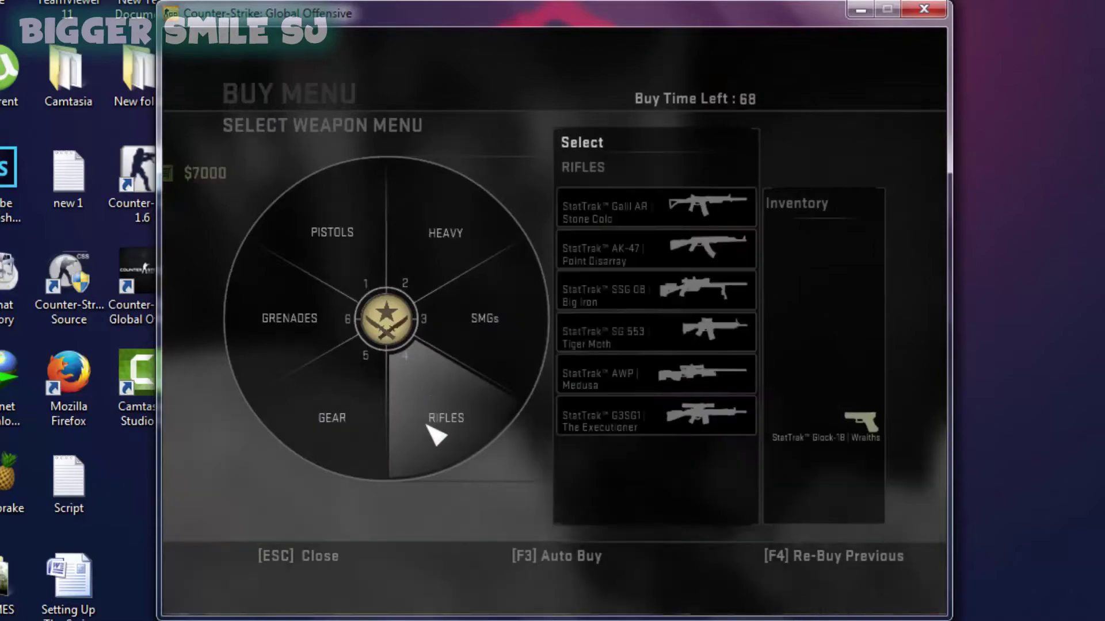
pyautogui.press('4')
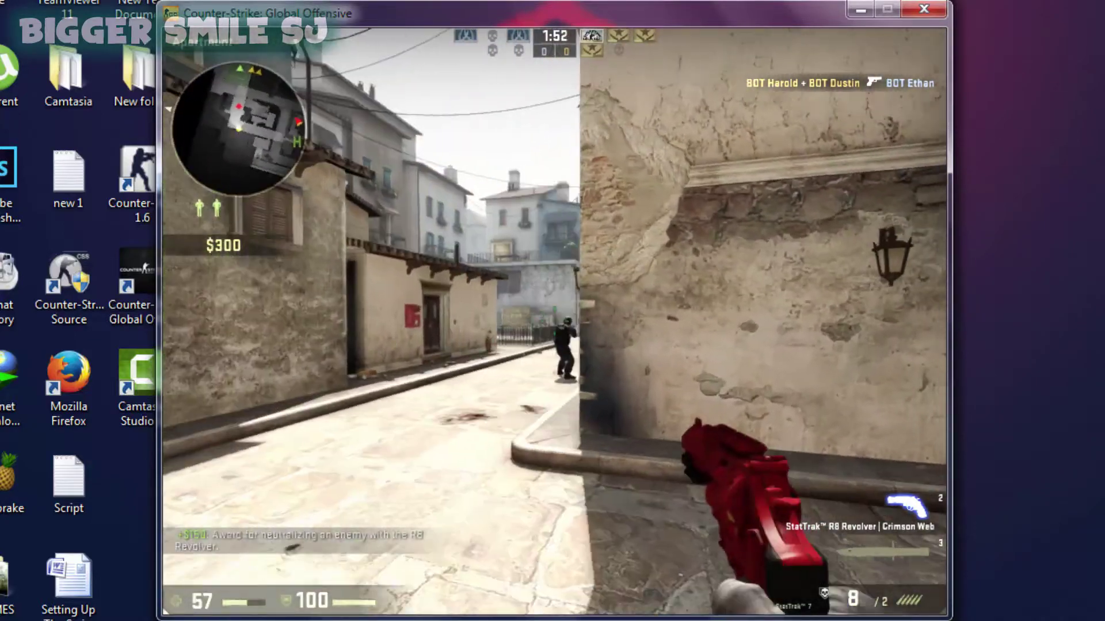
# - Shoot the enemy down the street and reload to finish the round
pyautogui.click(554, 321)
pyautogui.click(554, 321)
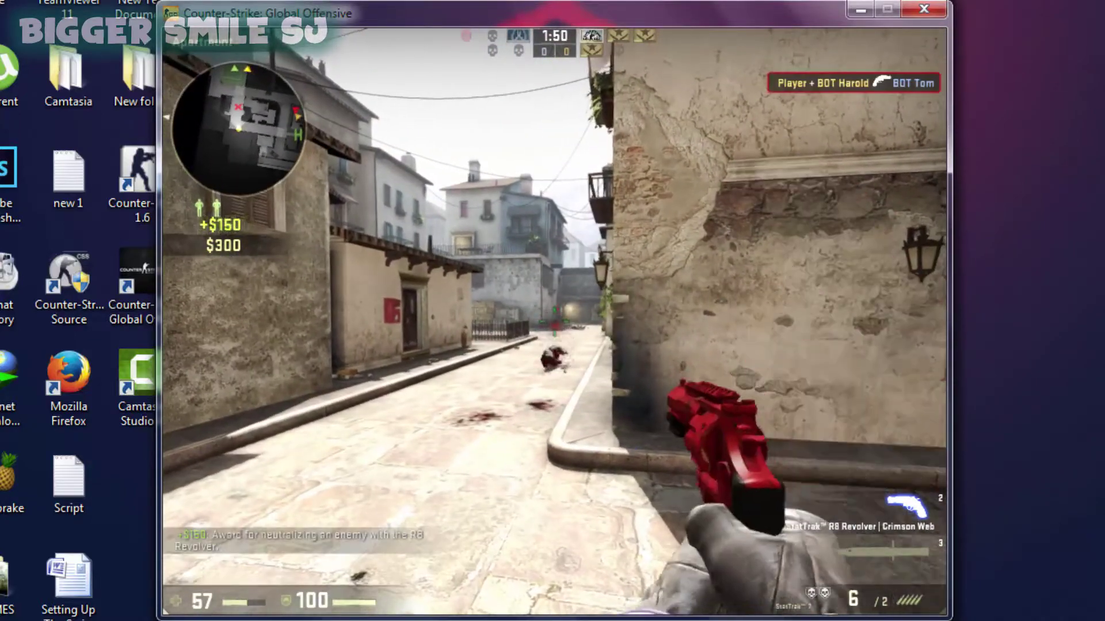
pyautogui.press('r')
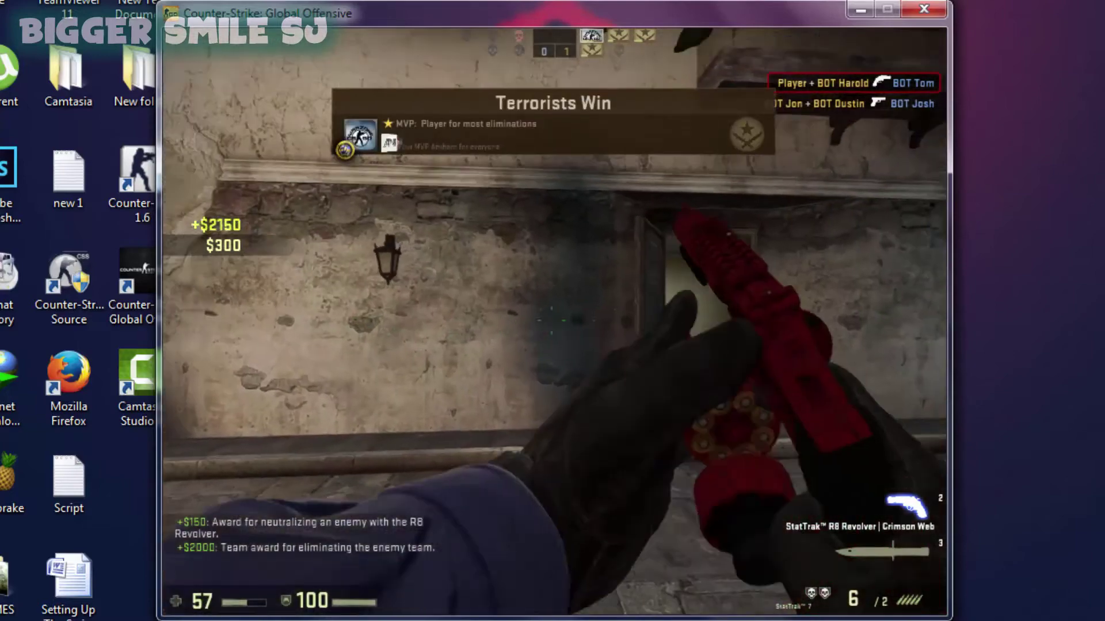
# - Enter 'tv_stoprecord' and then 'playdemo tutorial1' in the console to stop recording and start playback
pyautogui.press('`')
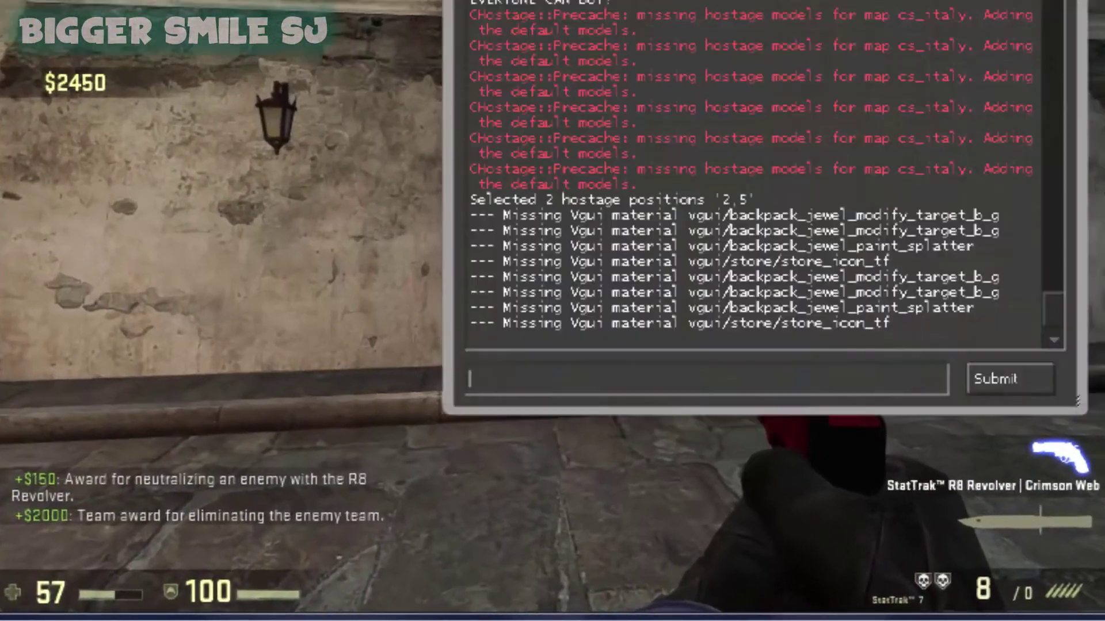
pyautogui.write('tv_stoprecord')
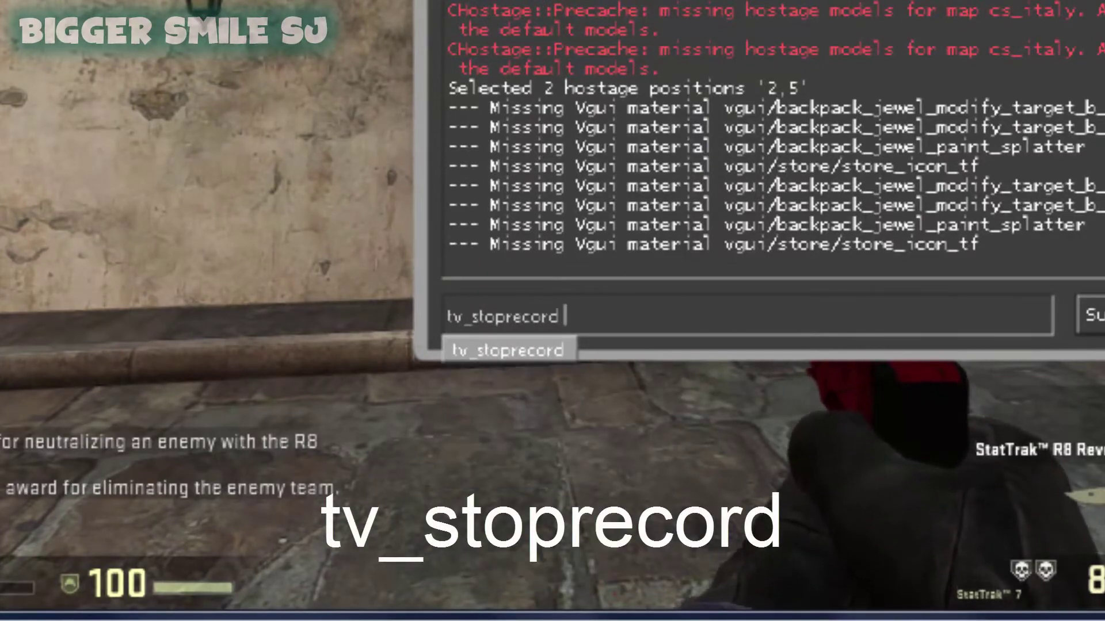
pyautogui.press('Return')
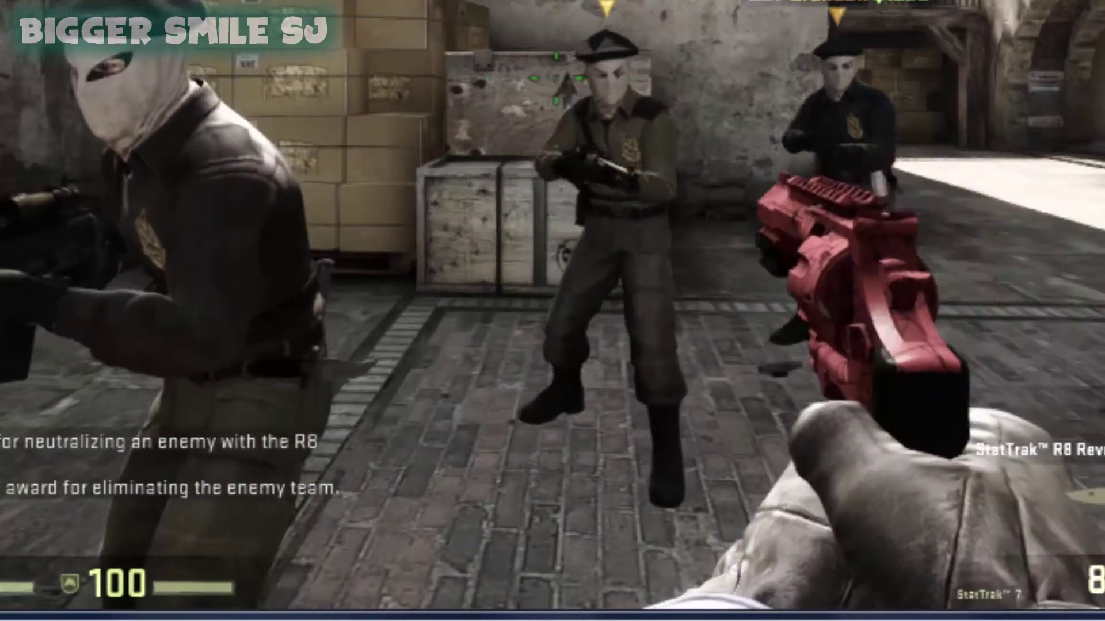
pyautogui.write('playd')
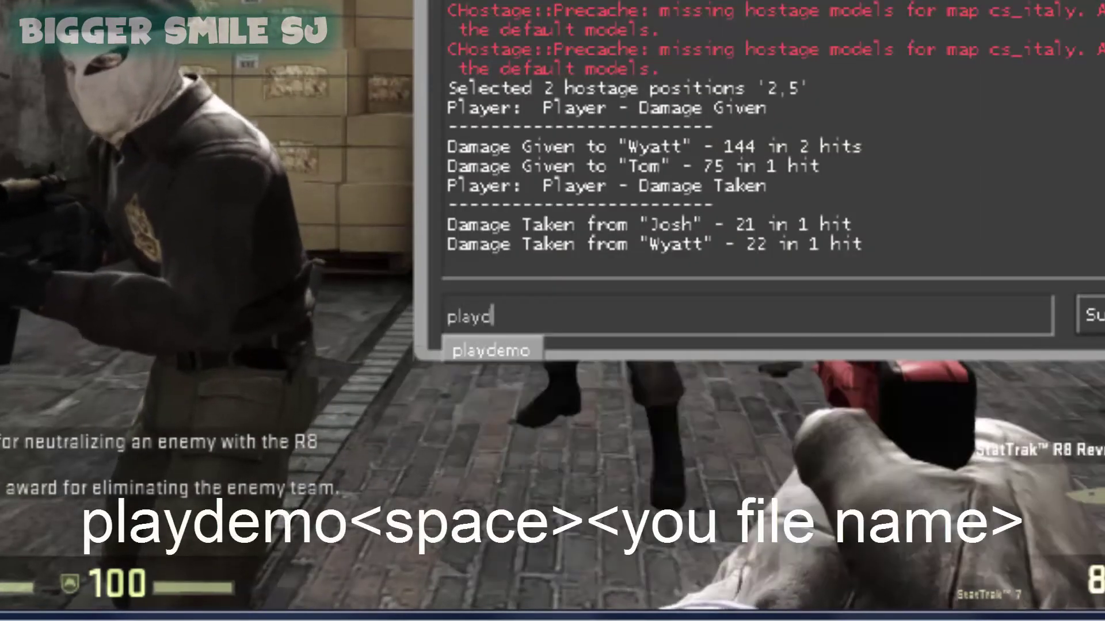
pyautogui.write('emo tutorial1')
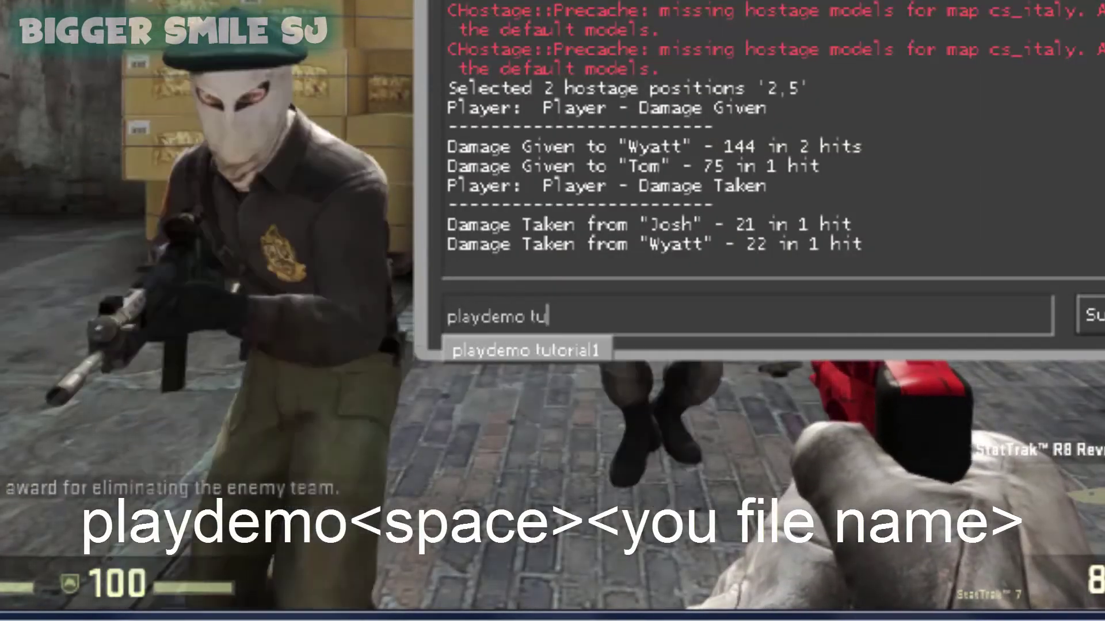
pyautogui.press('Return')
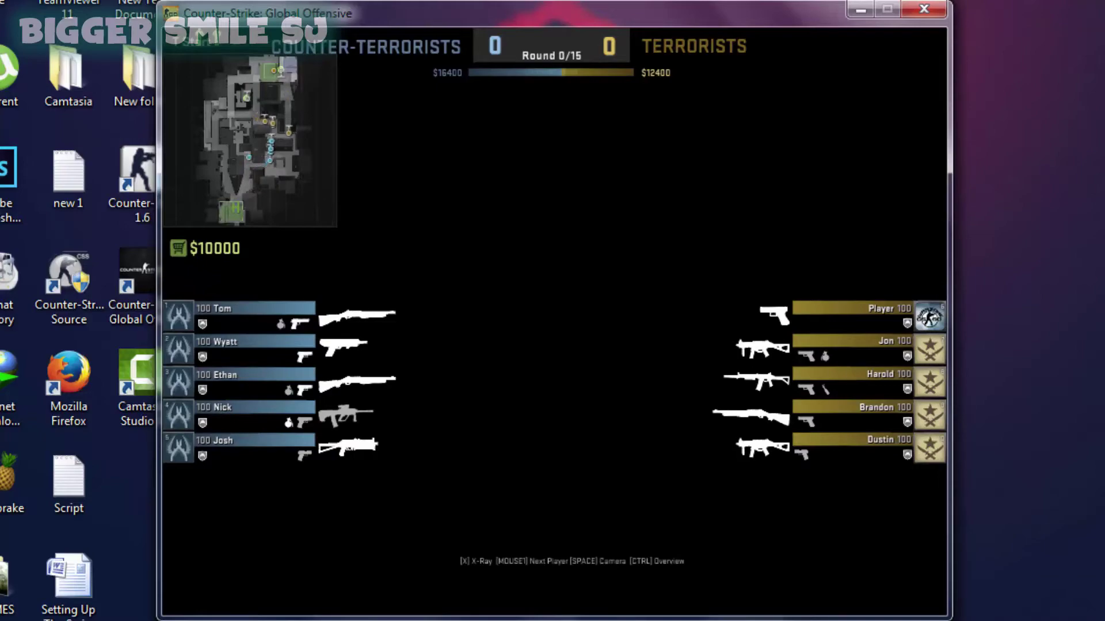
# - Skip the tutorial1 playback from warmup to round 1 via the Demo Playback panel, then hide it
pyautogui.hotkey('shift', 'F2')
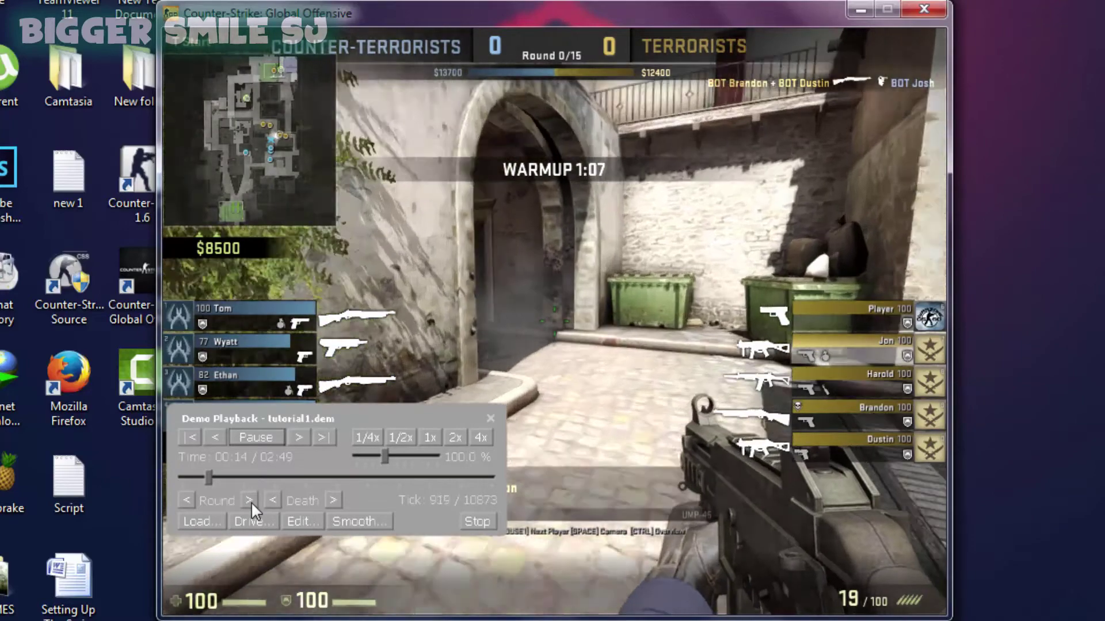
pyautogui.click(250, 500)
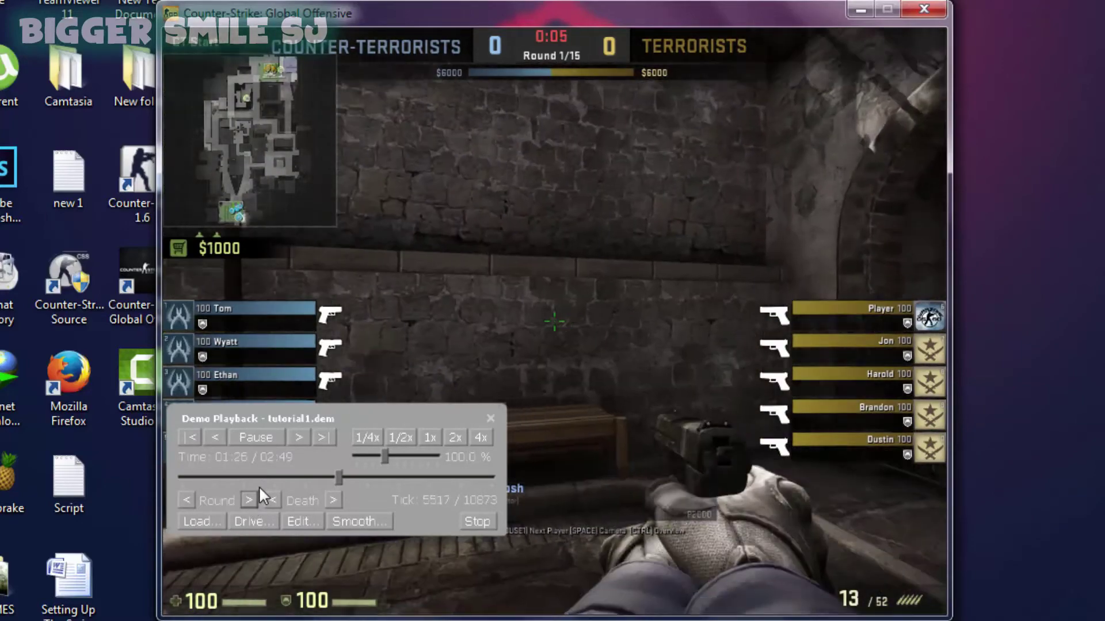
pyautogui.hotkey('shift', 'F2')
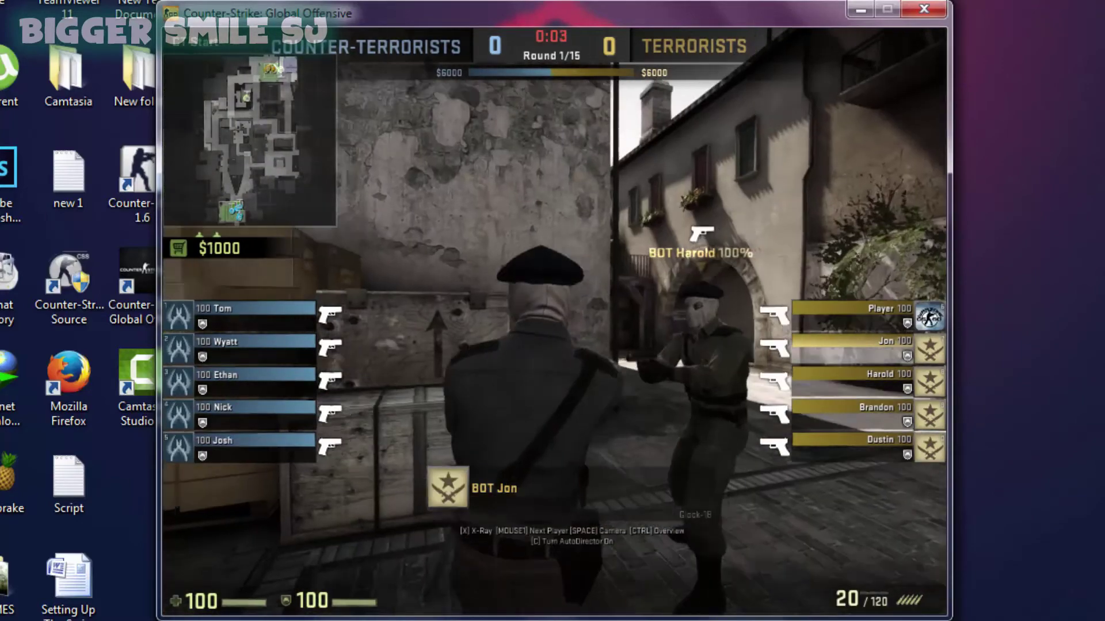